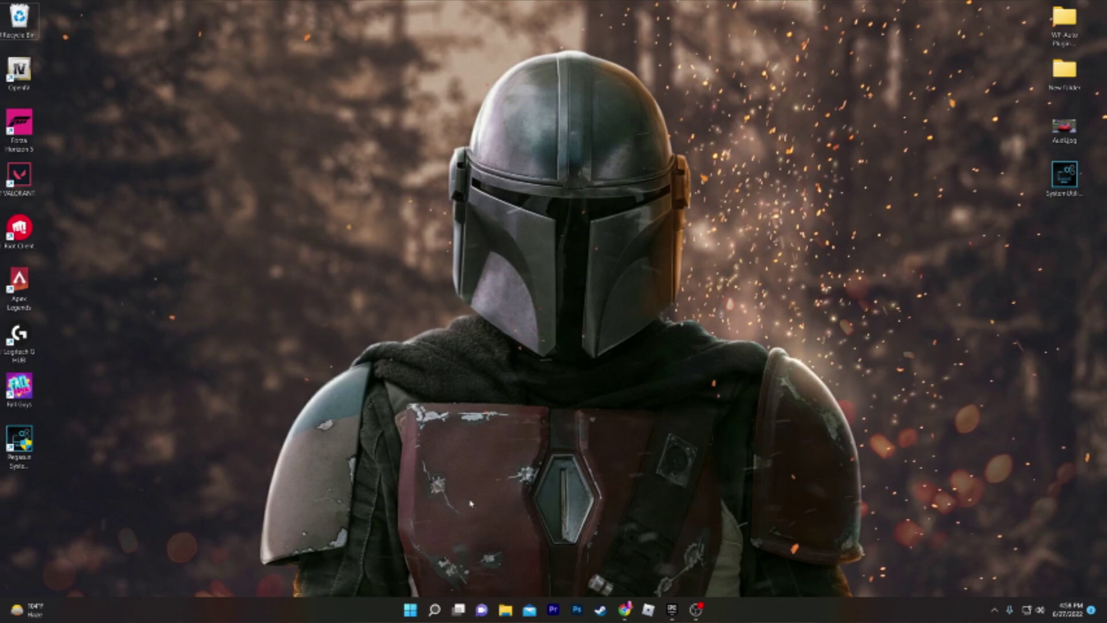
- Switch from Fortnite to the desktop and drag the SystemUtilities.exe icon to the top centre
{"action": "left_click_drag", "start_coordinate": [1064, 182], "coordinate": [740, 124]}
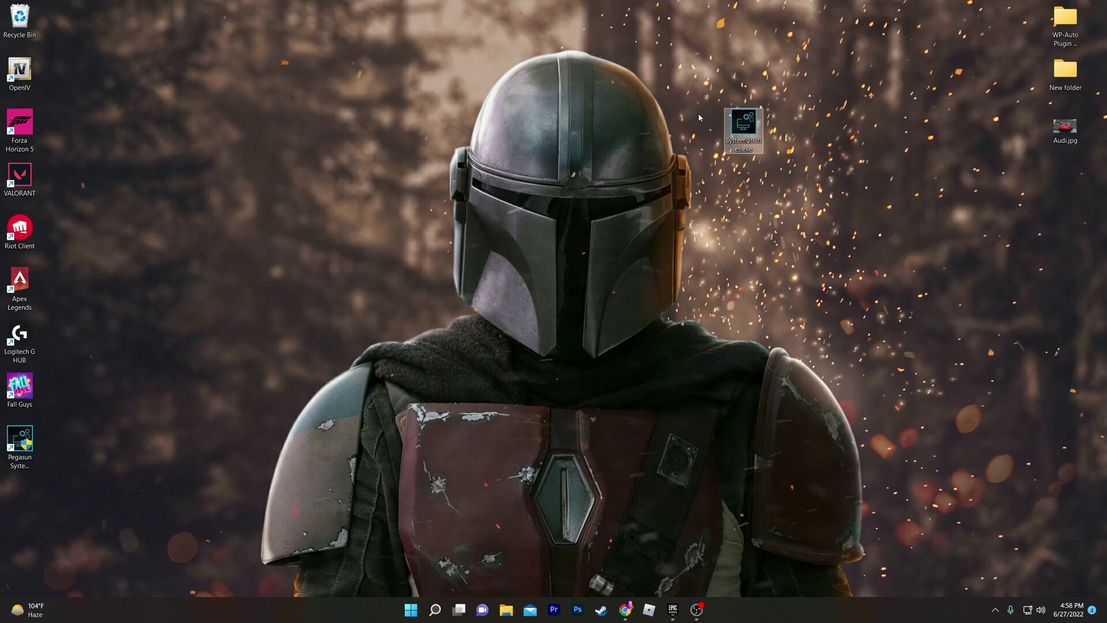
- Bring up Google Chrome from the taskbar showing the uptopacks.com homepage
{"action": "mouse_move", "coordinate": [749, 124]}
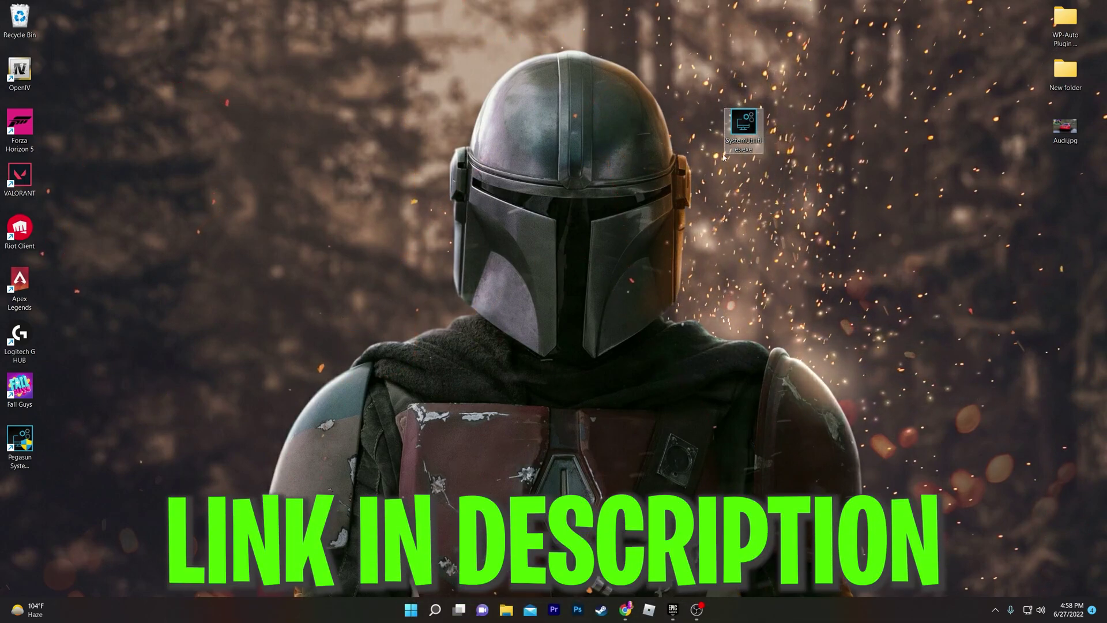
{"action": "left_click", "coordinate": [625, 610]}
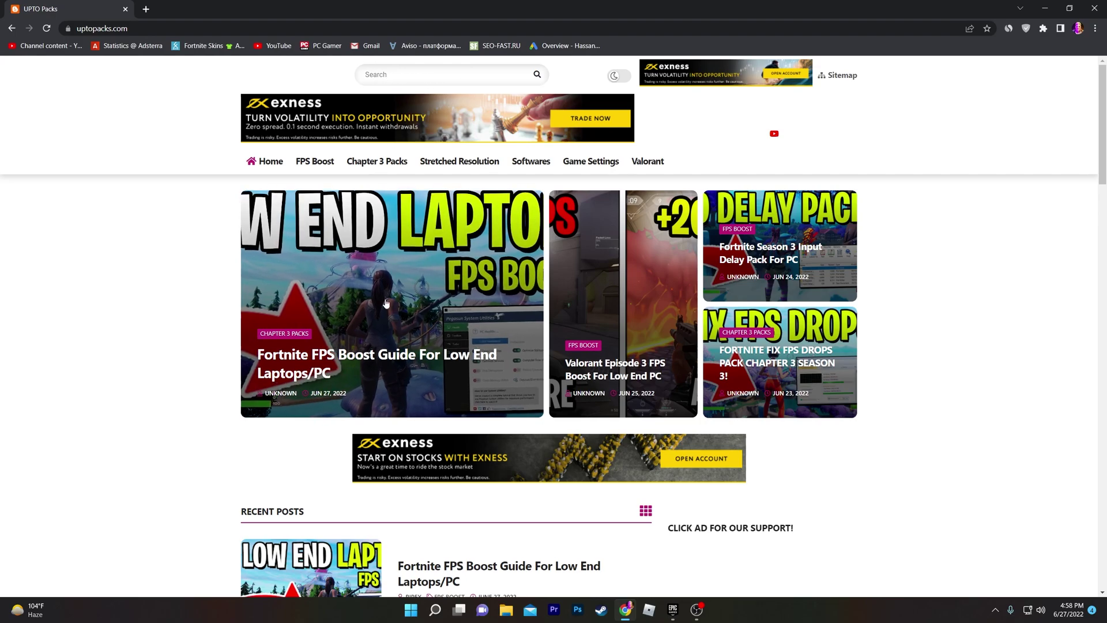
- Open the Fortnite FPS Boost guide post on uptopacks.com, closing the pop-up tab
{"action": "scroll", "coordinate": [345, 307], "scroll_direction": "down", "scroll_amount": 5}
{"action": "left_click", "coordinate": [276, 287]}
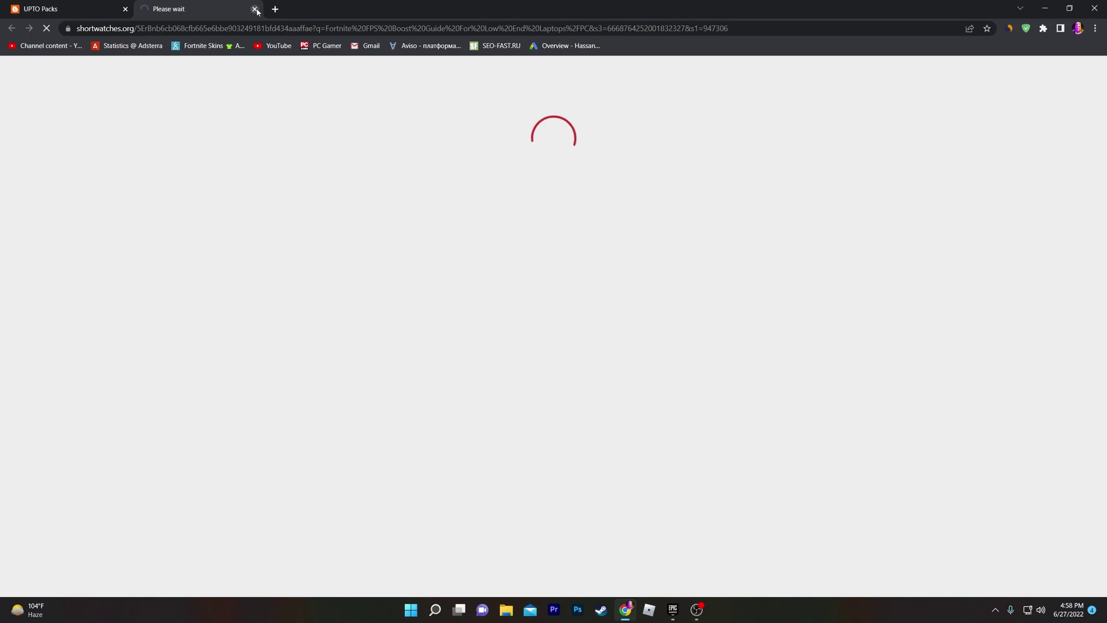
{"action": "left_click", "coordinate": [255, 9]}
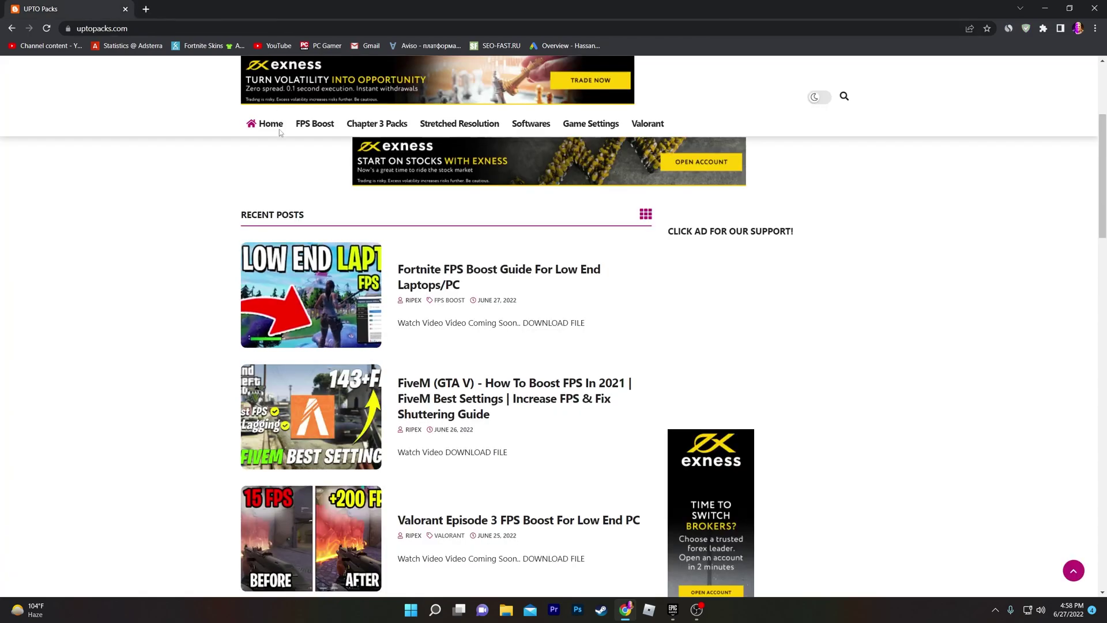
{"action": "left_click", "coordinate": [312, 276]}
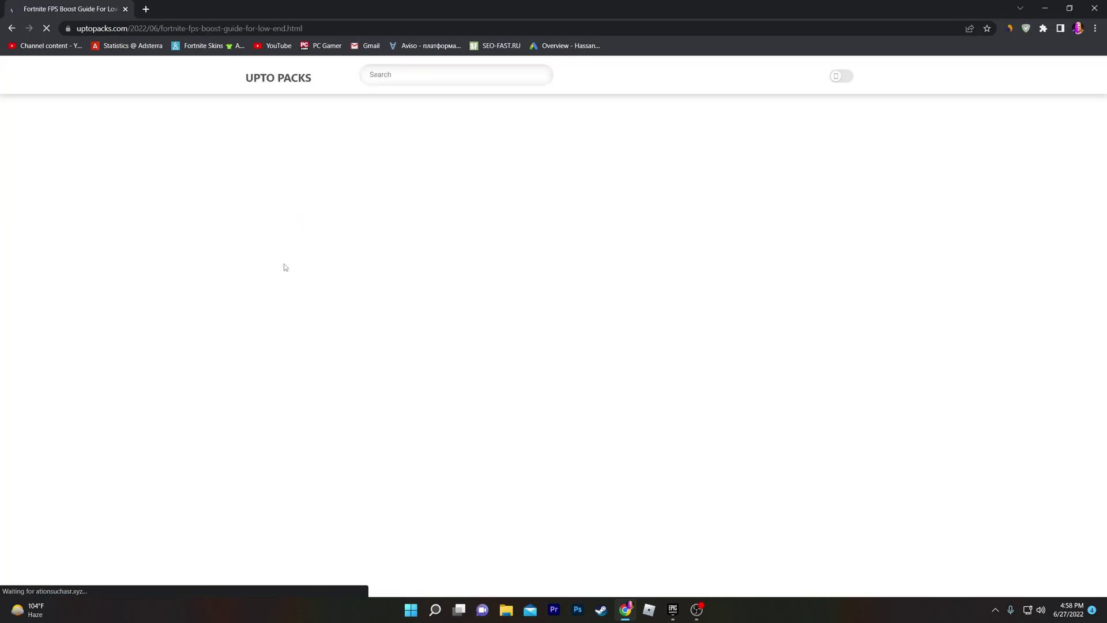
- Follow the guide's download link to MediaFire, then minimize Chrome
{"action": "scroll", "coordinate": [435, 312], "scroll_direction": "down", "scroll_amount": 5}
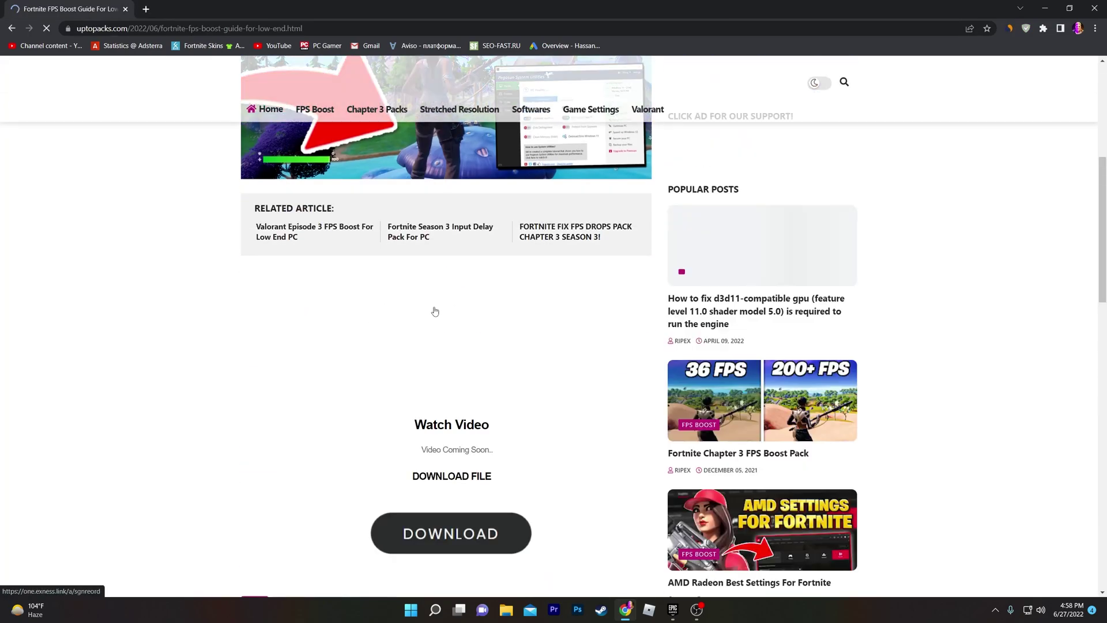
{"action": "scroll", "coordinate": [441, 334], "scroll_direction": "down", "scroll_amount": 3}
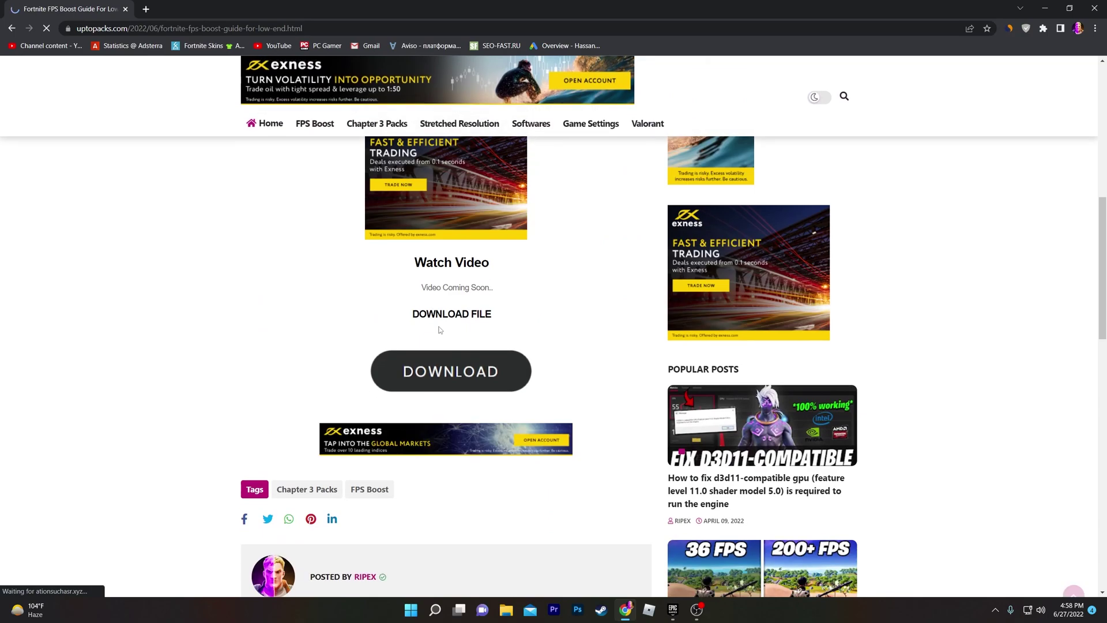
{"action": "left_click", "coordinate": [448, 374]}
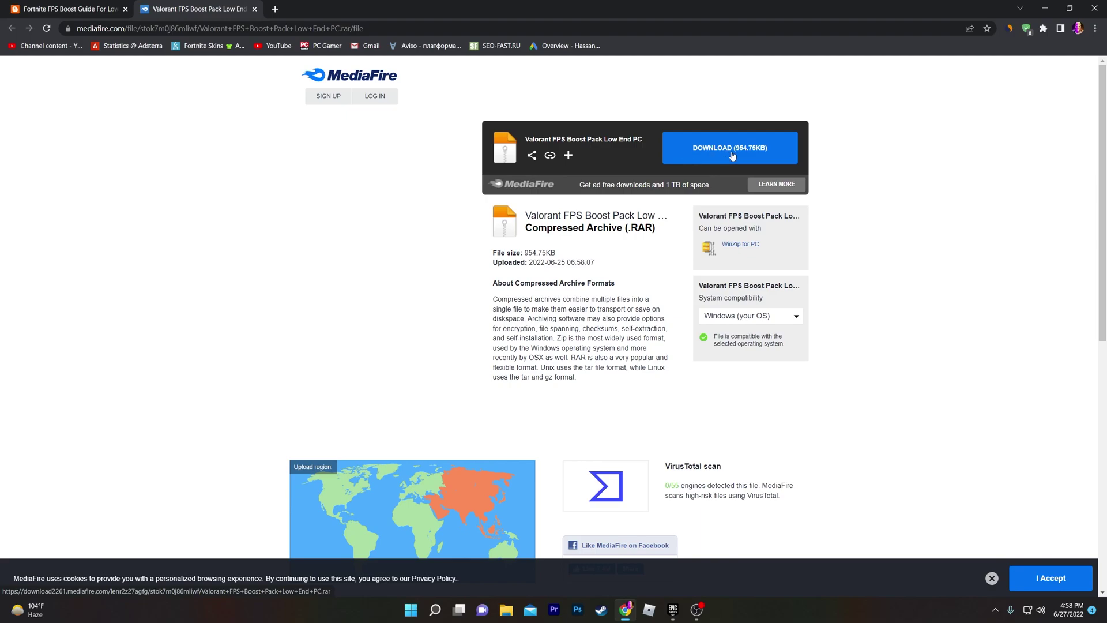
{"action": "left_click", "coordinate": [1045, 8]}
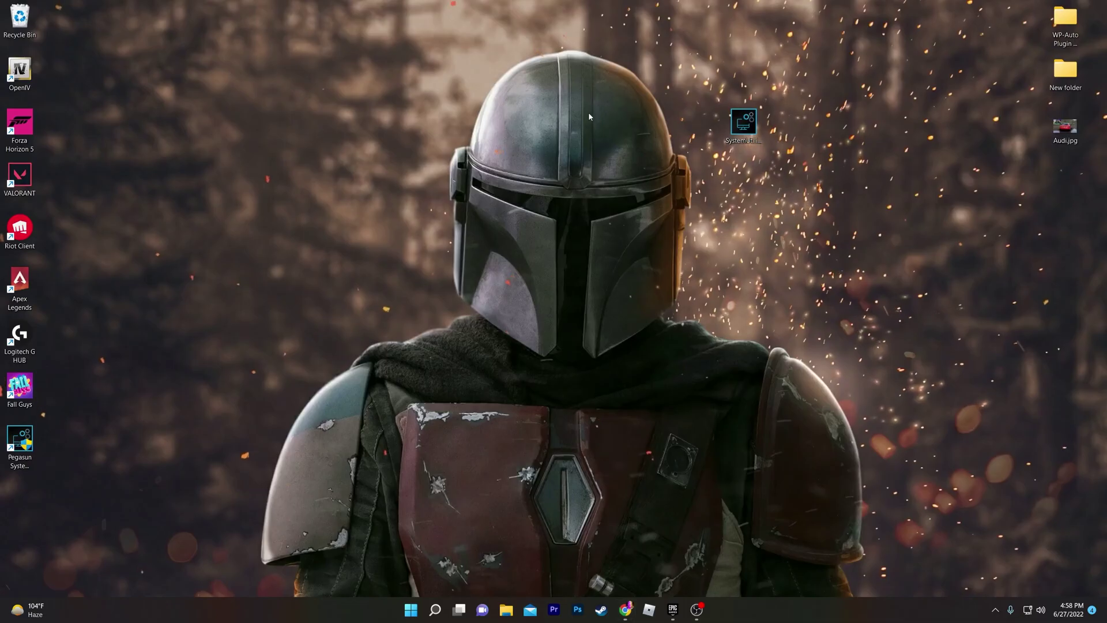
- Install Pegasun System Utilities 7.5 with the license accepted, default folder and a desktop shortcut
{"action": "left_click_drag", "start_coordinate": [745, 133], "coordinate": [374, 71]}
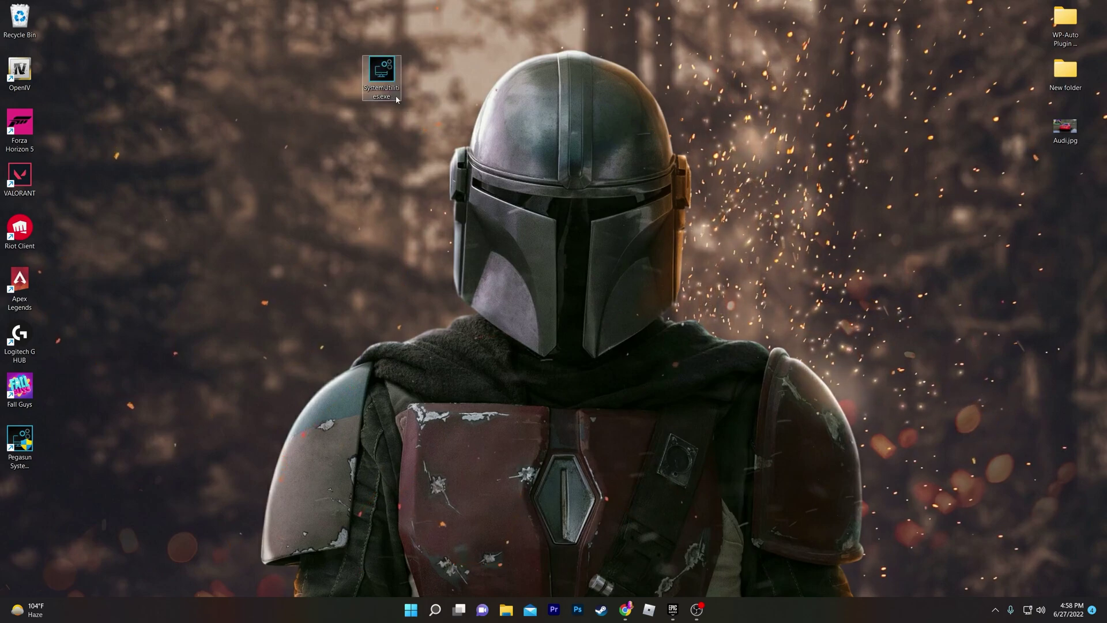
{"action": "double_click", "coordinate": [381, 69]}
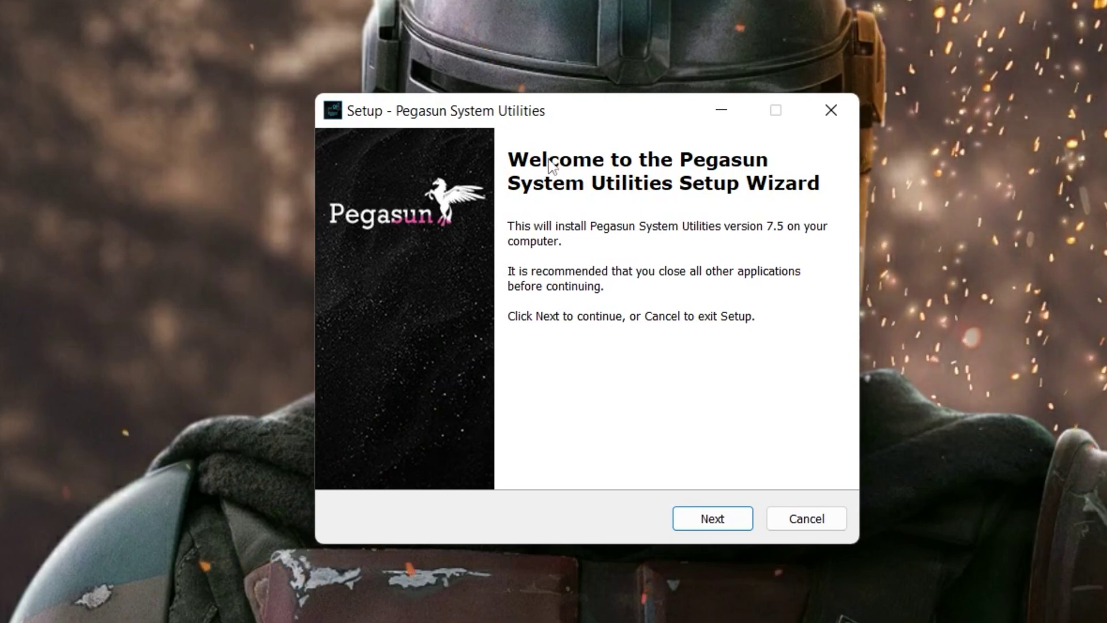
{"action": "left_click", "coordinate": [705, 519]}
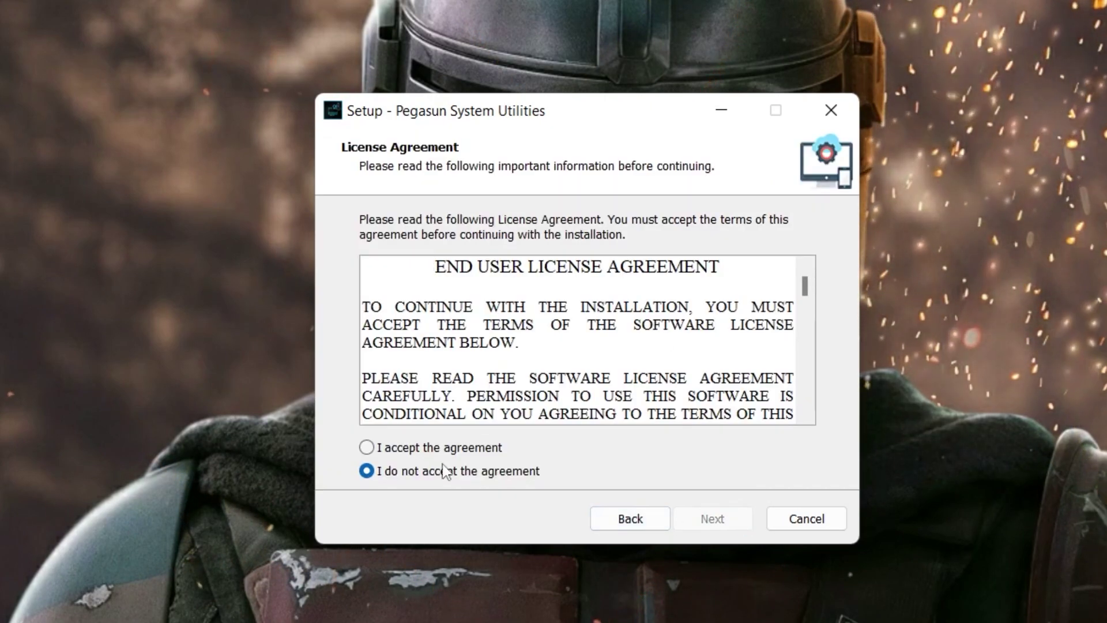
{"action": "left_click", "coordinate": [388, 452]}
{"action": "left_click", "coordinate": [704, 519]}
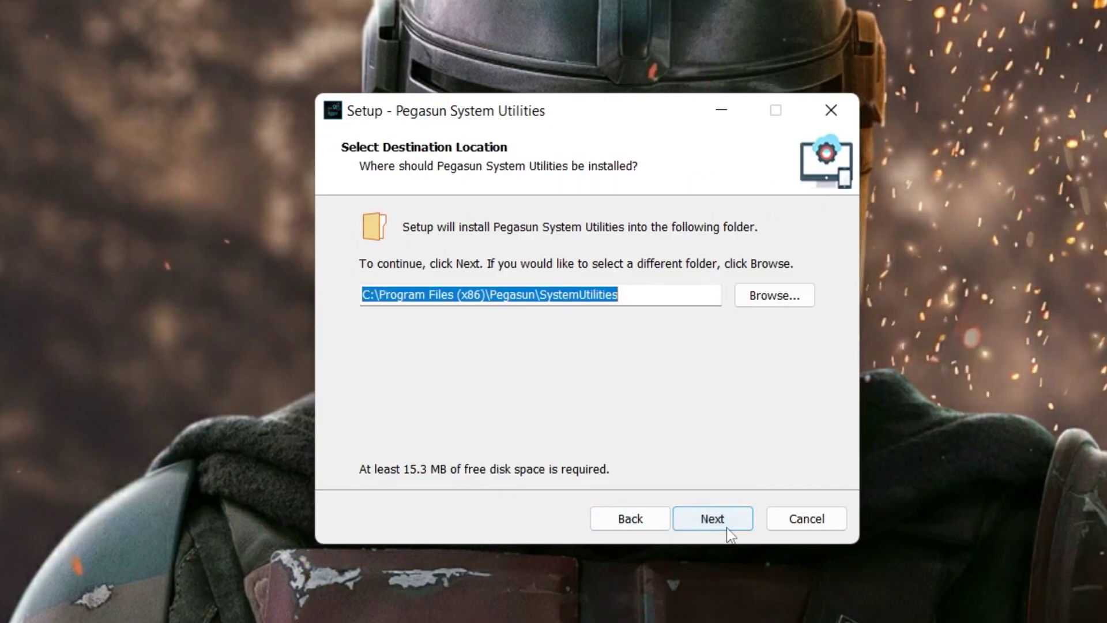
{"action": "left_click", "coordinate": [718, 525]}
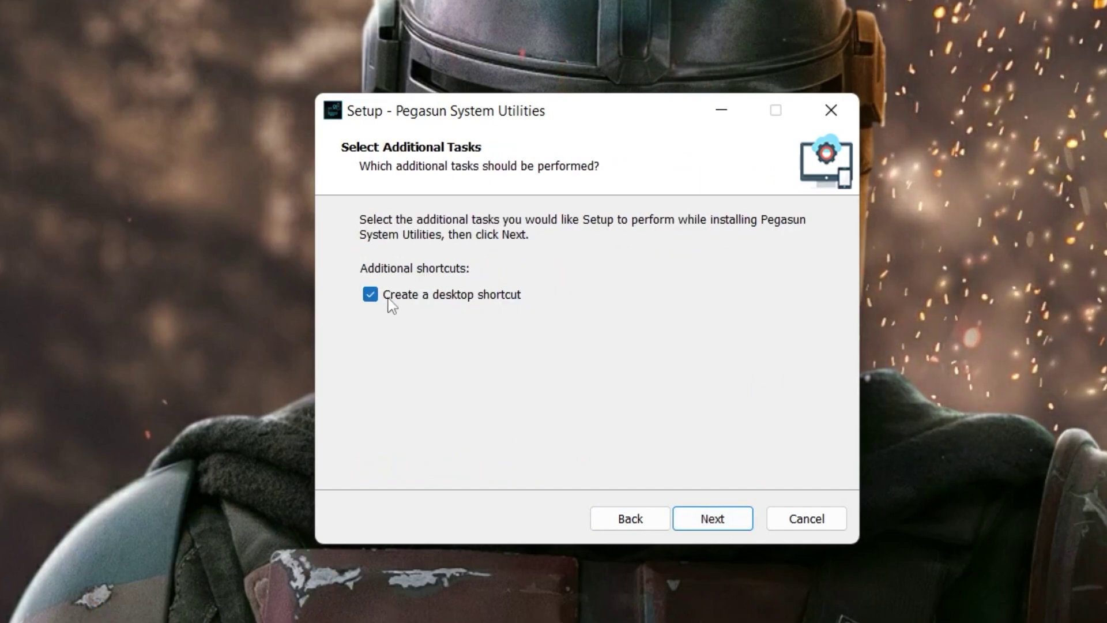
{"action": "left_click", "coordinate": [724, 525]}
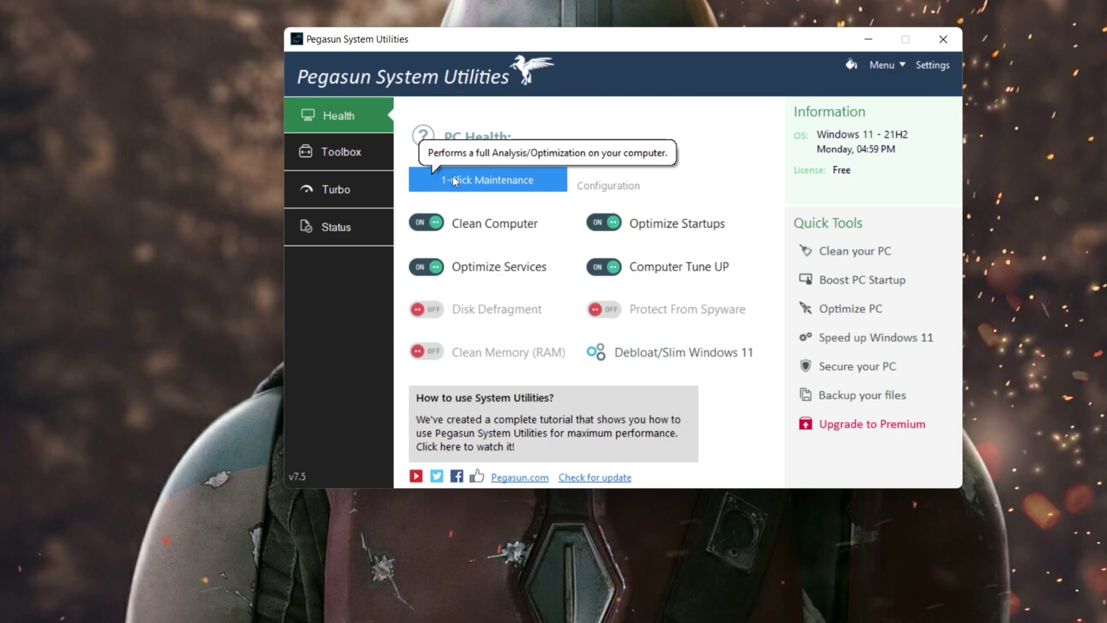
- Run 1-Click Maintenance with Analyze and Optimize, then return to the Health tab
{"action": "left_click", "coordinate": [482, 183]}
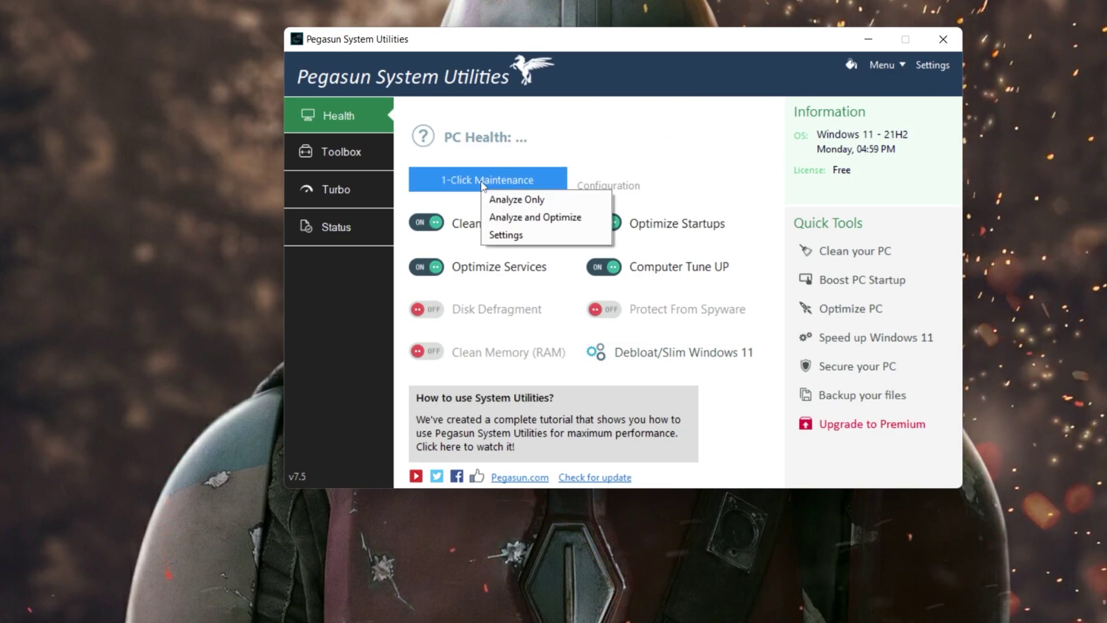
{"action": "left_click", "coordinate": [536, 218]}
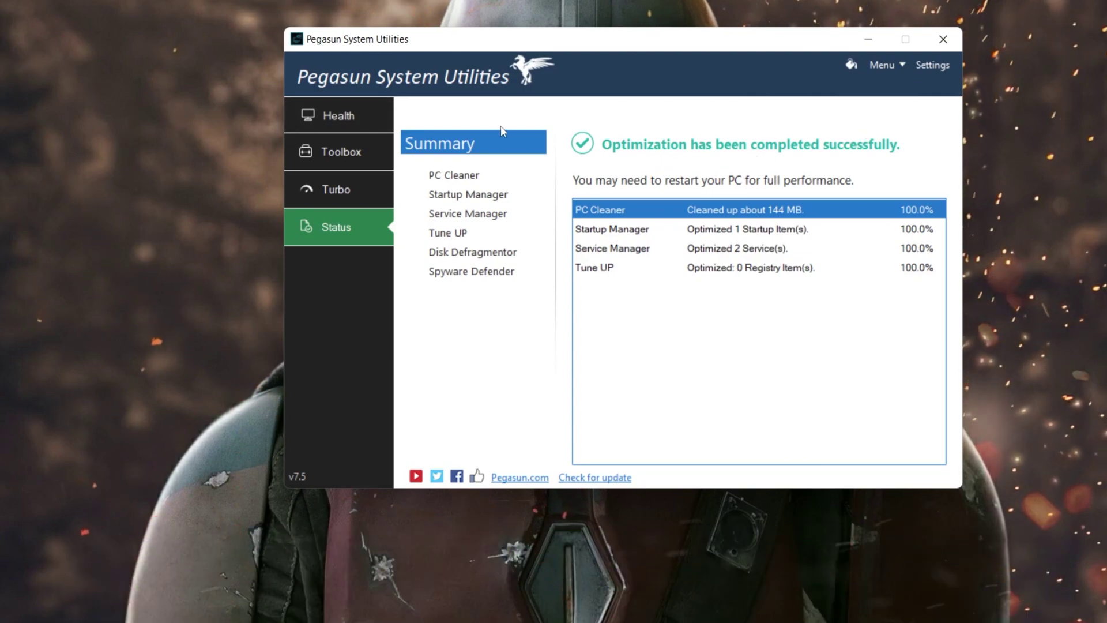
{"action": "left_click", "coordinate": [327, 116]}
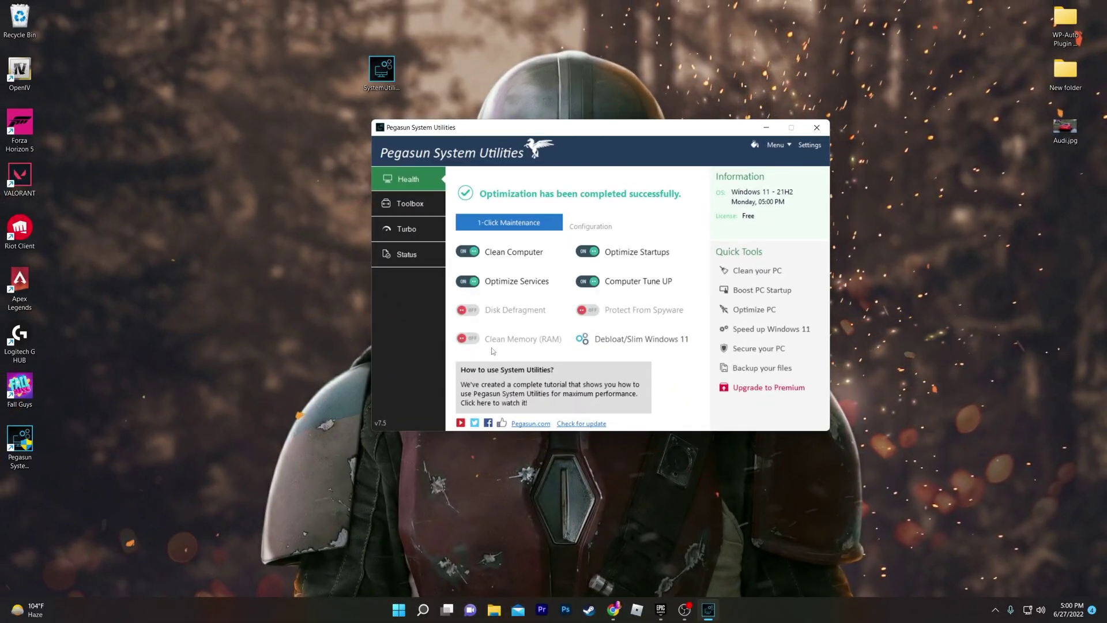
- Search 'restore' and turn on protection for New Volume (D:) with a 7% (70.00 GB) limit
{"action": "left_click", "coordinate": [429, 620]}
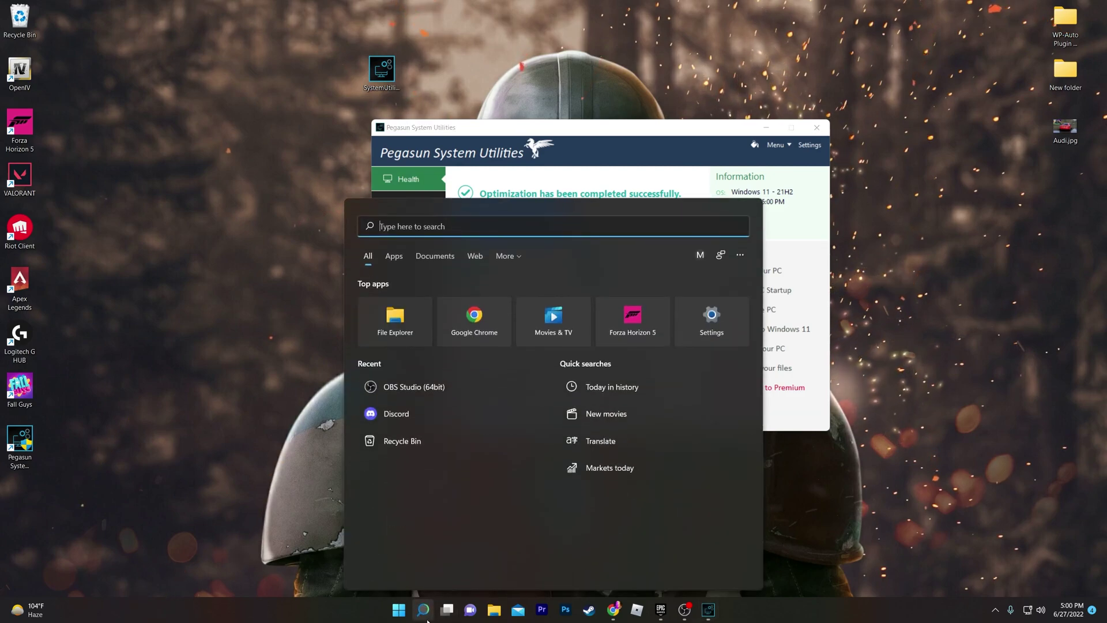
{"action": "type", "text": "restore"}
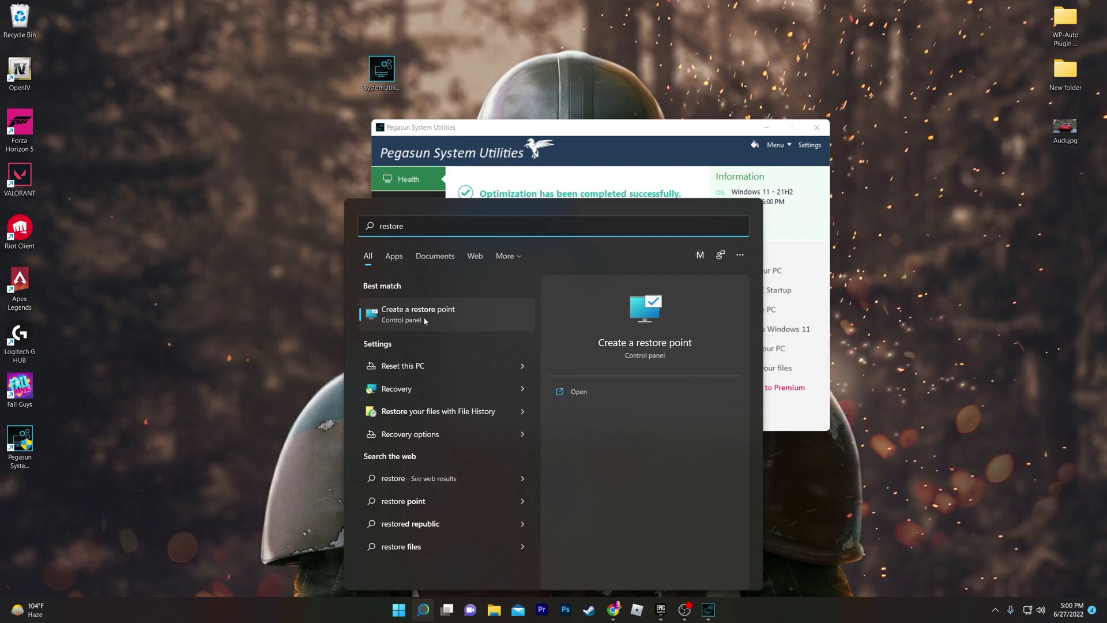
{"action": "left_click", "coordinate": [425, 321]}
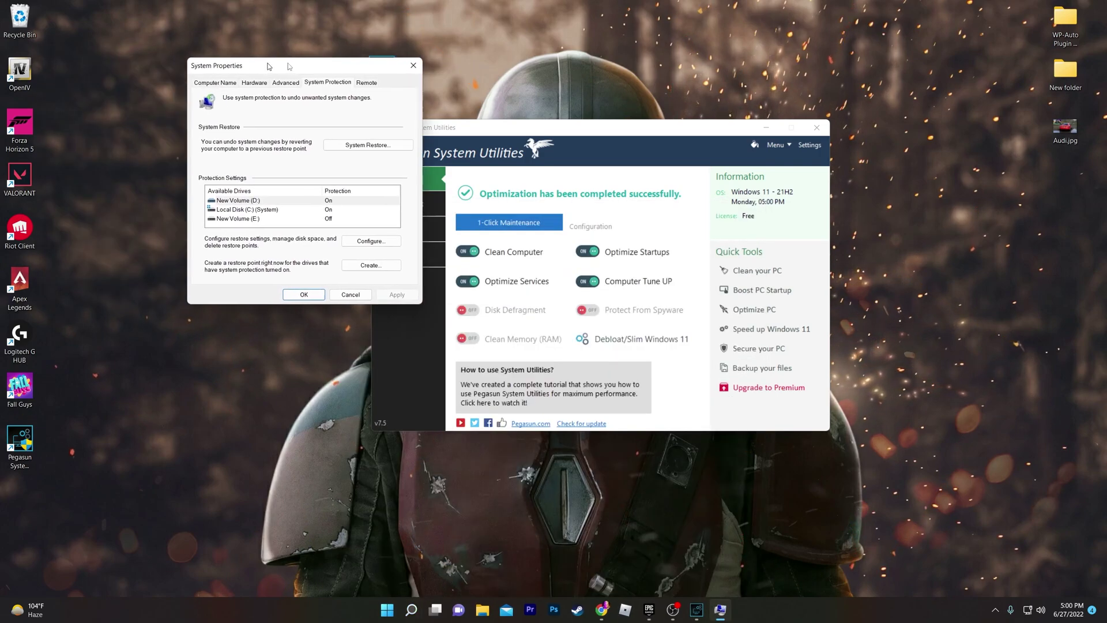
{"action": "left_click_drag", "start_coordinate": [289, 66], "coordinate": [334, 66]}
{"action": "left_click", "coordinate": [415, 242]}
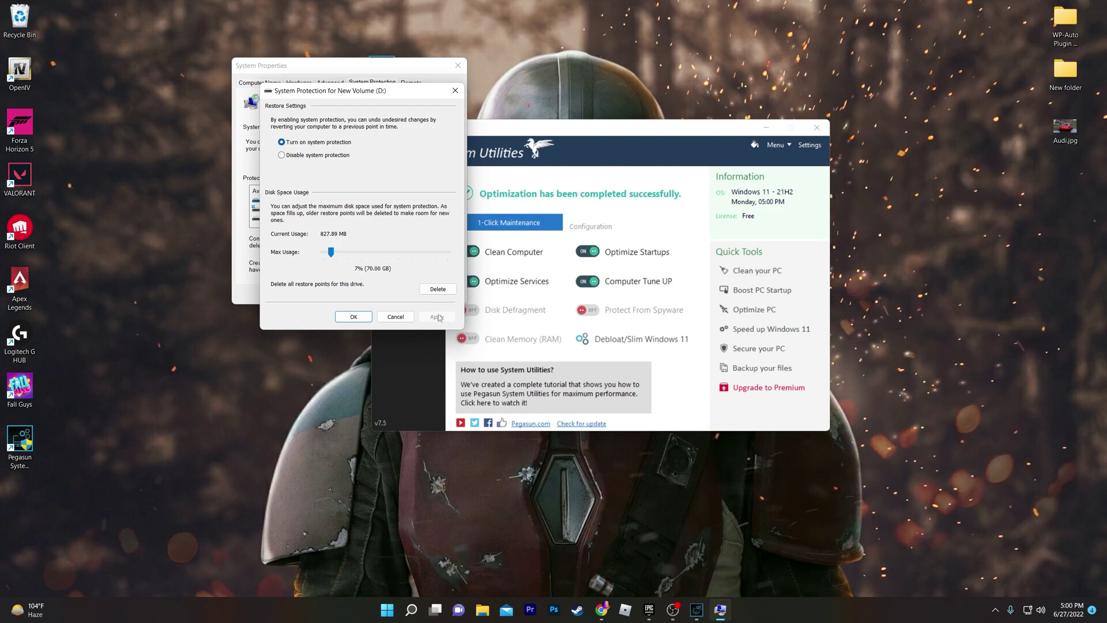
{"action": "left_click", "coordinate": [364, 320]}
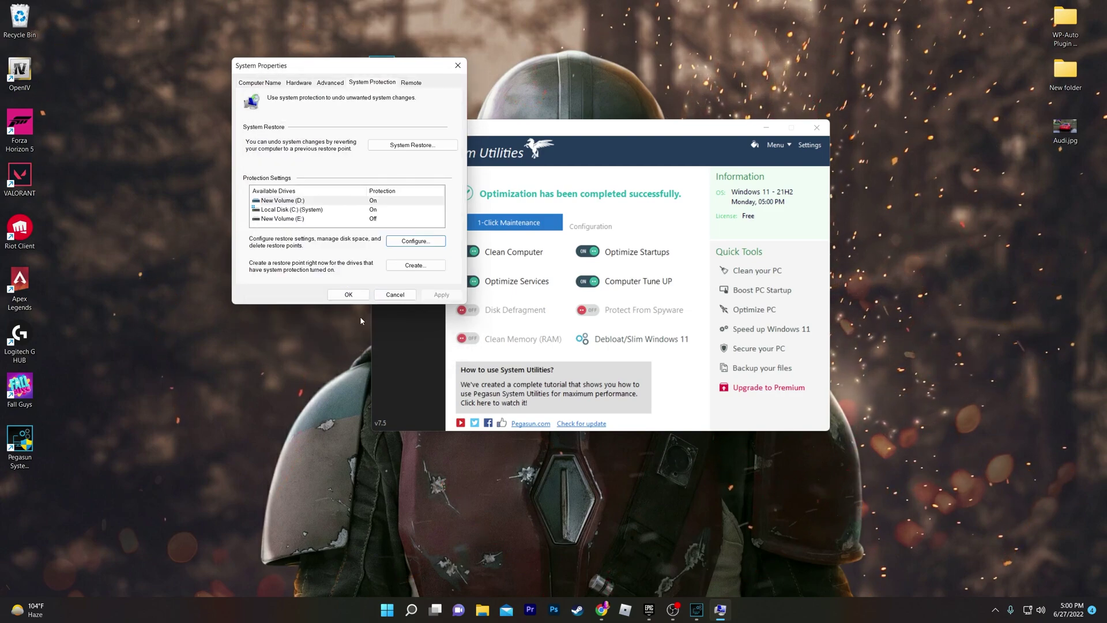
- Cancel creating a restore point, close System Properties, and move Pegasun back into view
{"action": "left_click", "coordinate": [415, 266]}
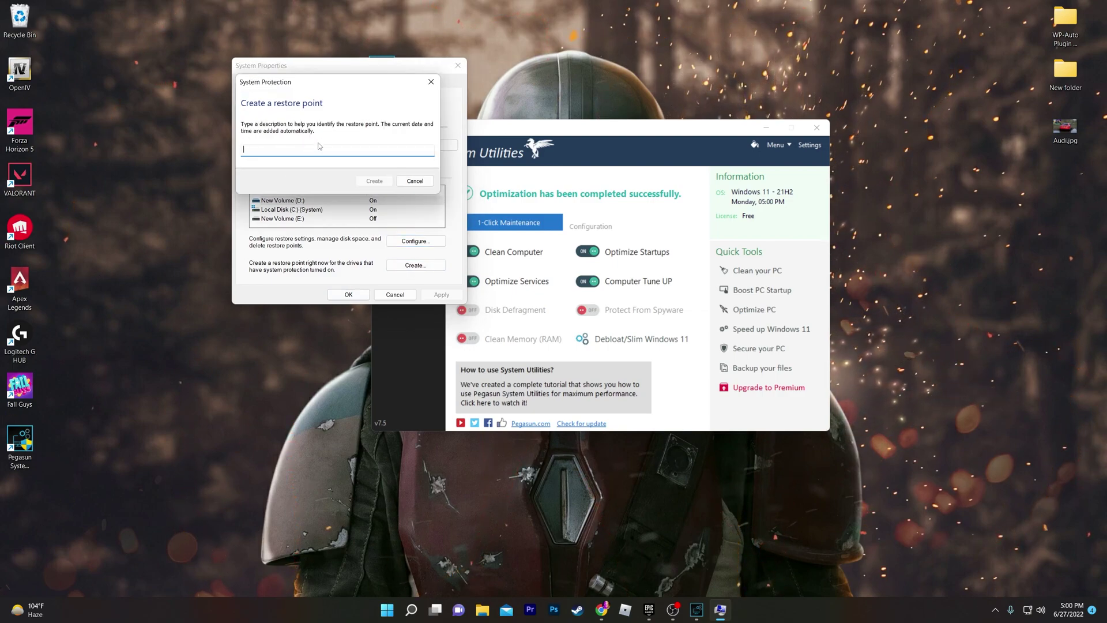
{"action": "left_click", "coordinate": [412, 183]}
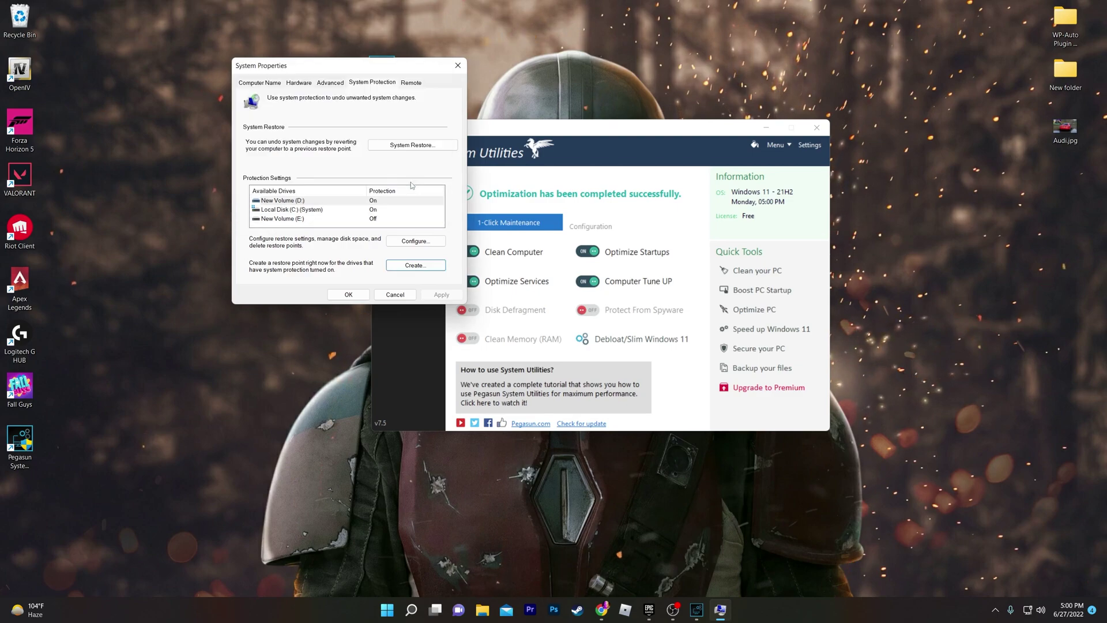
{"action": "left_click", "coordinate": [457, 66]}
{"action": "left_click_drag", "start_coordinate": [510, 135], "coordinate": [448, 163]}
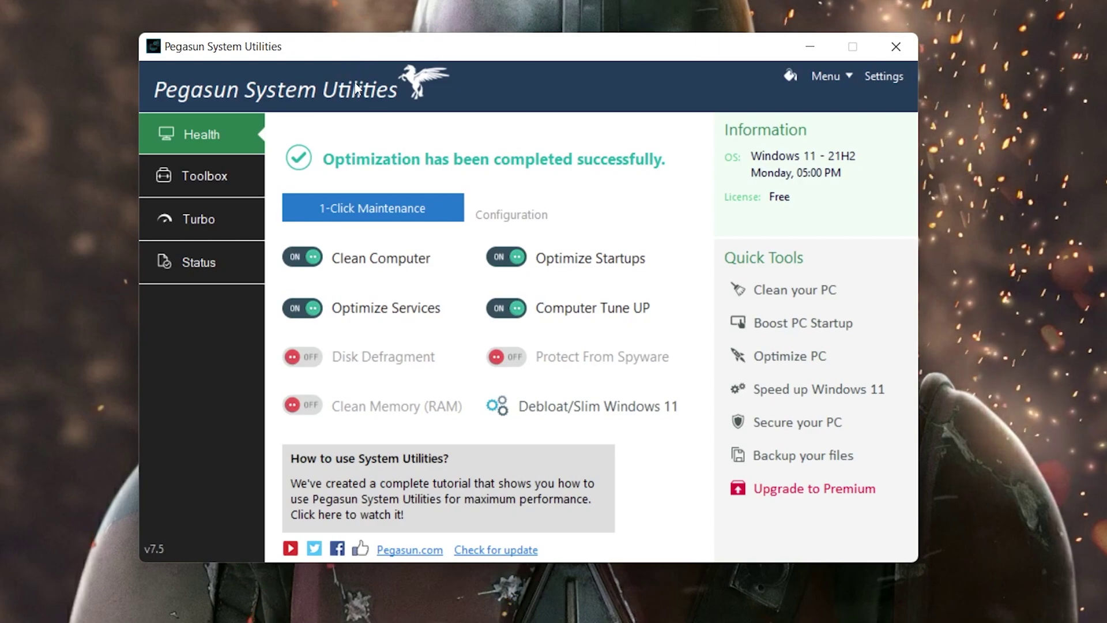
- Skip the restore point, then analyze and clean about 120.45 MB across 70 files in PC Cleaner
{"action": "left_click", "coordinate": [807, 294]}
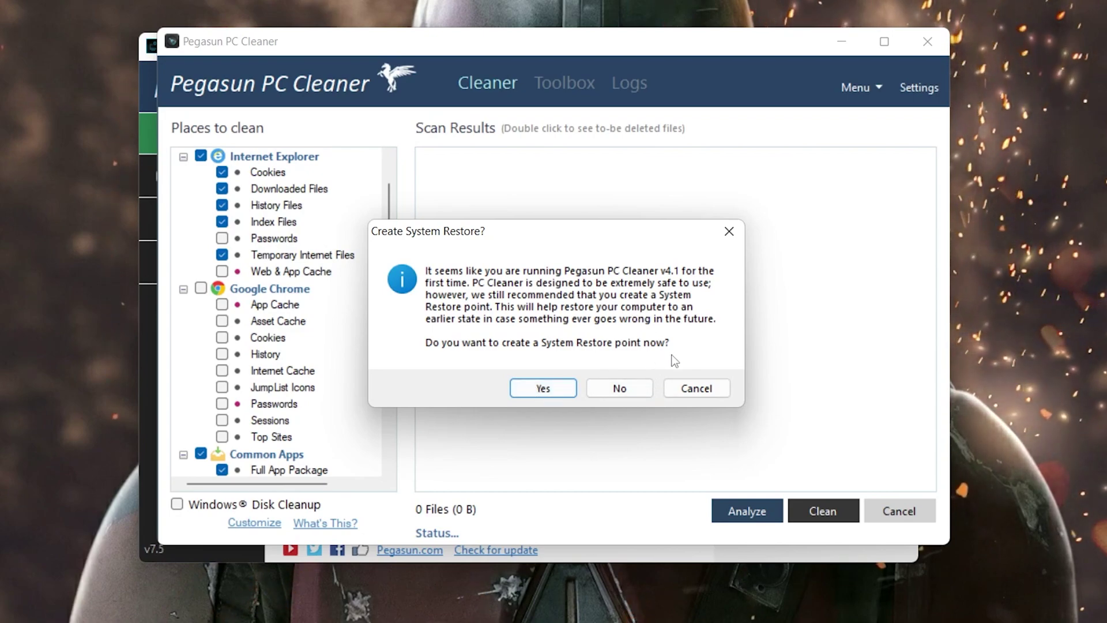
{"action": "left_click", "coordinate": [626, 387]}
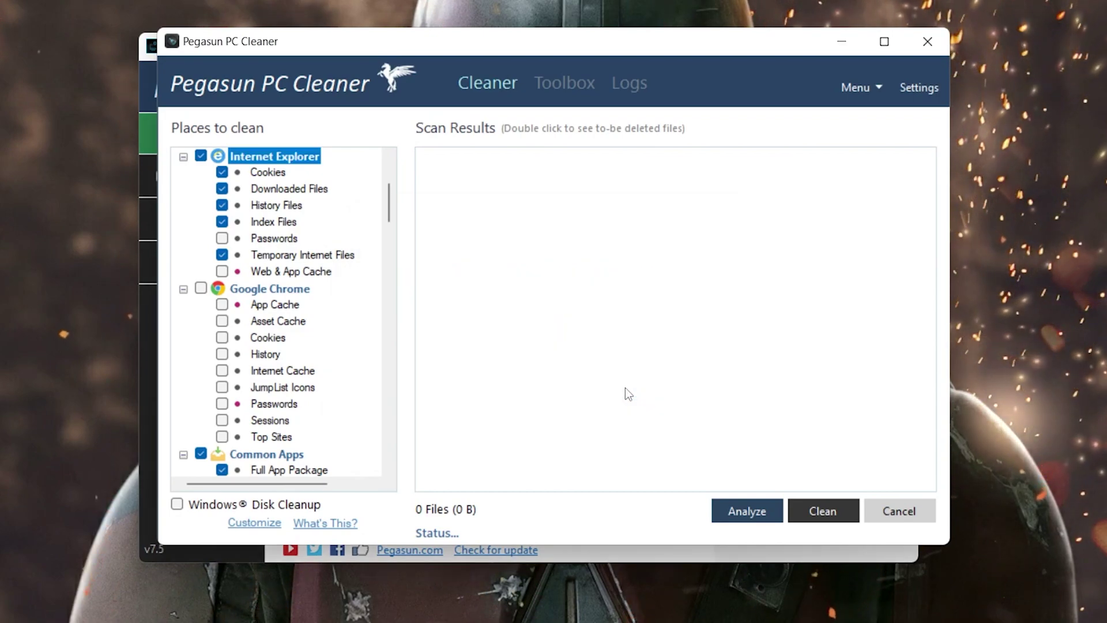
{"action": "left_click", "coordinate": [759, 518]}
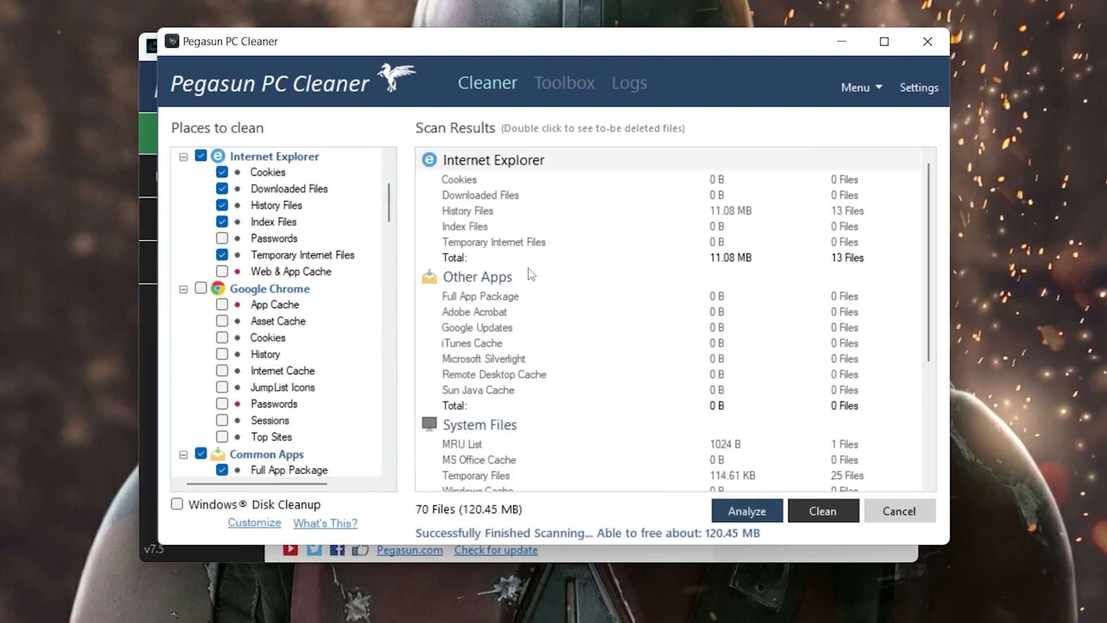
{"action": "scroll", "coordinate": [527, 225], "scroll_direction": "down", "scroll_amount": 5}
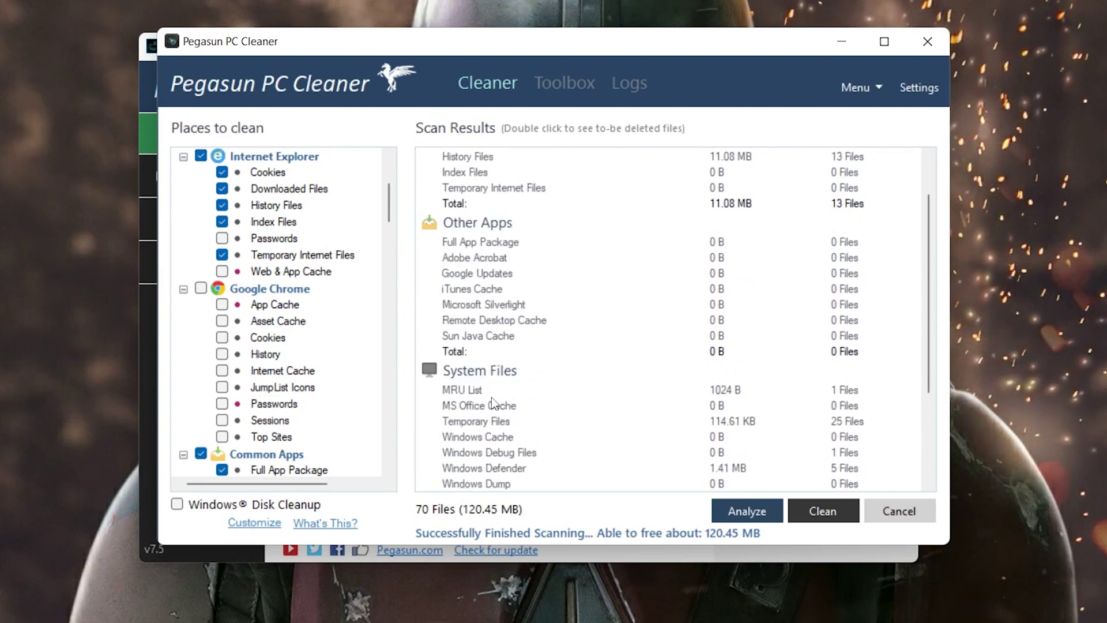
{"action": "scroll", "coordinate": [650, 396], "scroll_direction": "down", "scroll_amount": 3}
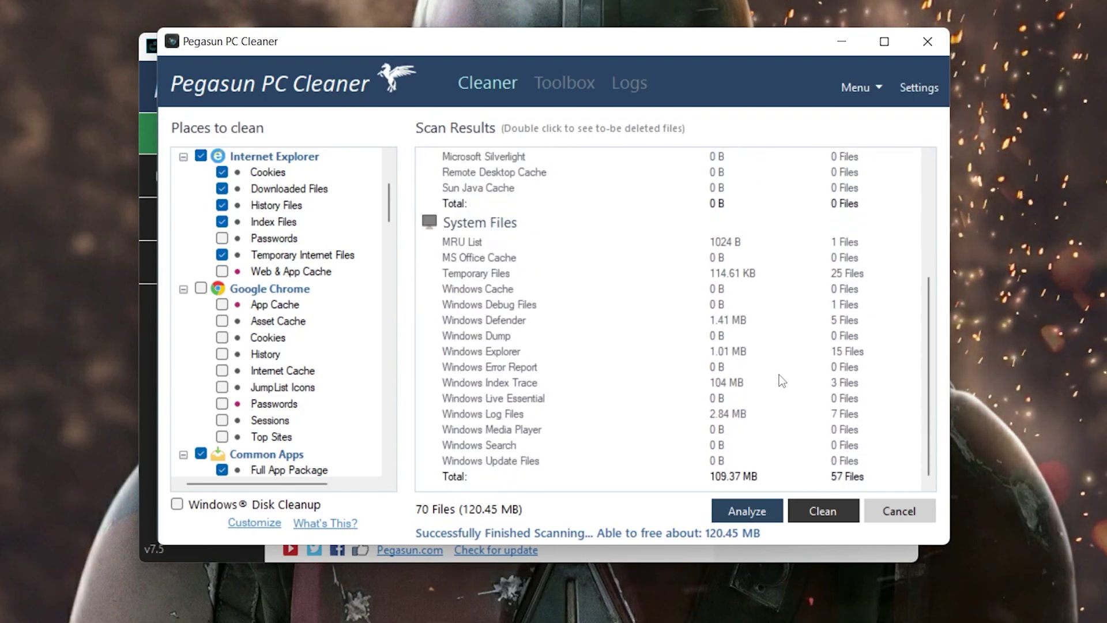
{"action": "left_click", "coordinate": [820, 512]}
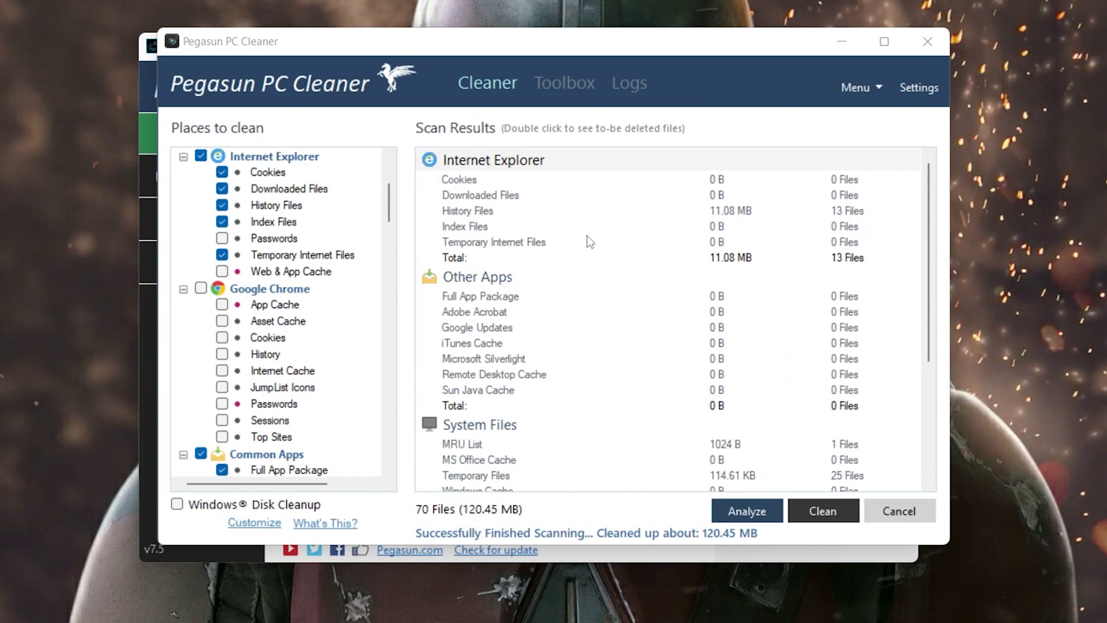
{"action": "left_click", "coordinate": [519, 207]}
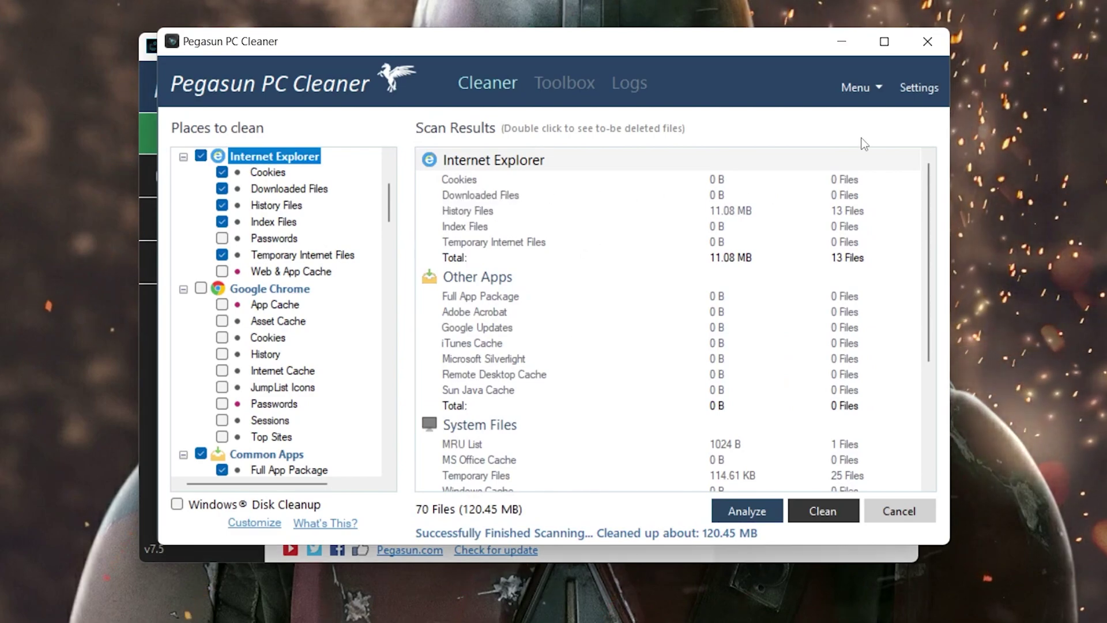
{"action": "left_click", "coordinate": [936, 50]}
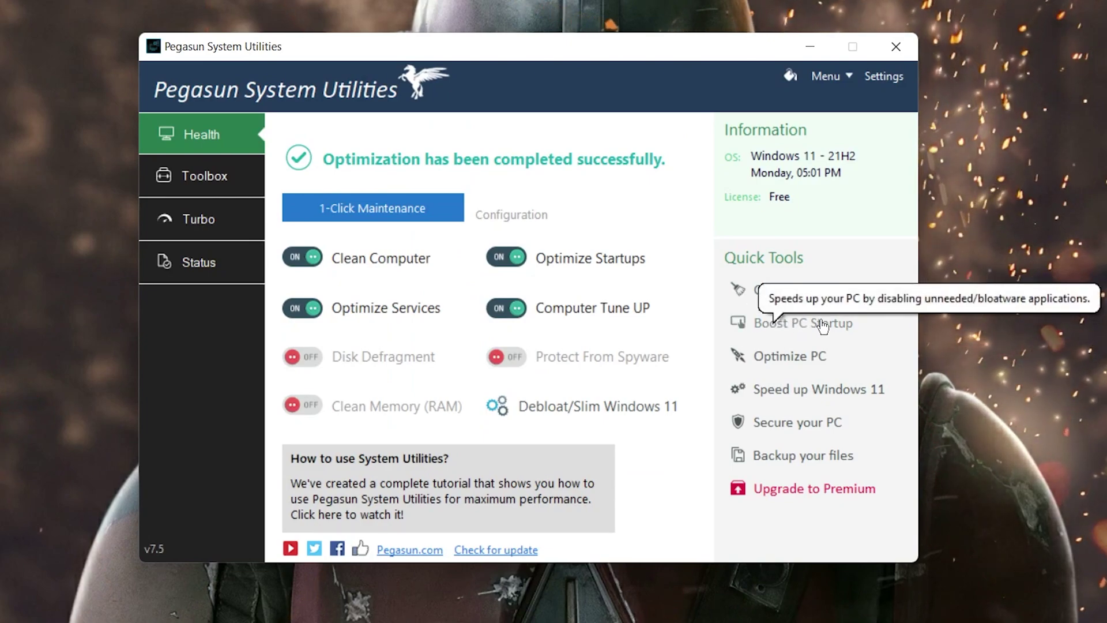
- Disable the Discord, MicrosoftEdgeAutoLaunch and Web Companion startup entries, apply, and close Startup Manager
{"action": "left_click", "coordinate": [752, 322]}
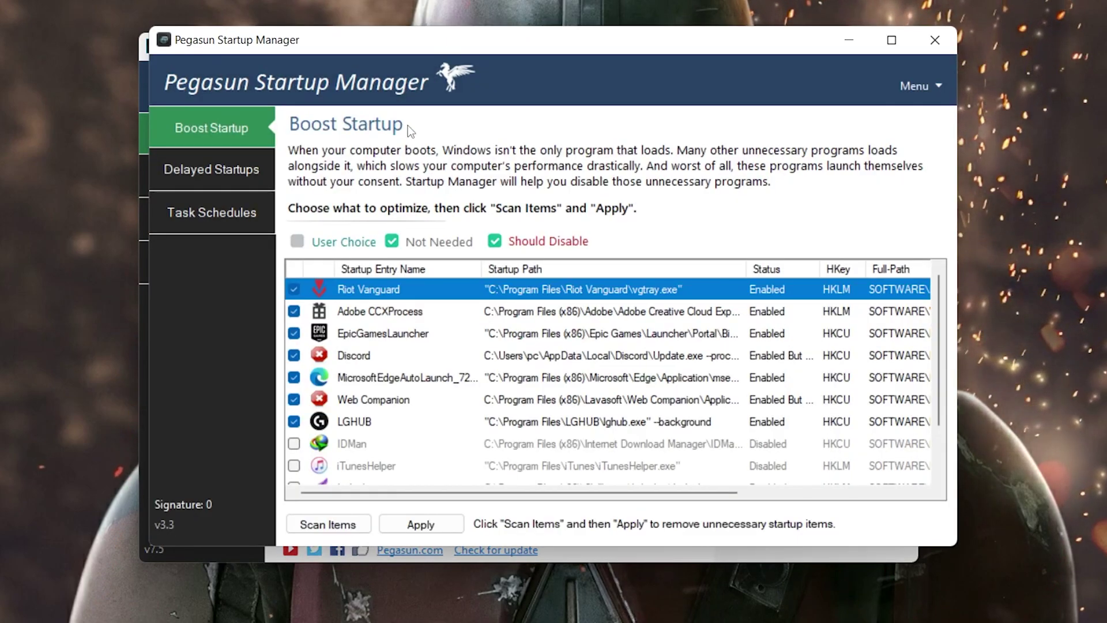
{"action": "left_click_drag", "start_coordinate": [439, 84], "coordinate": [494, 24]}
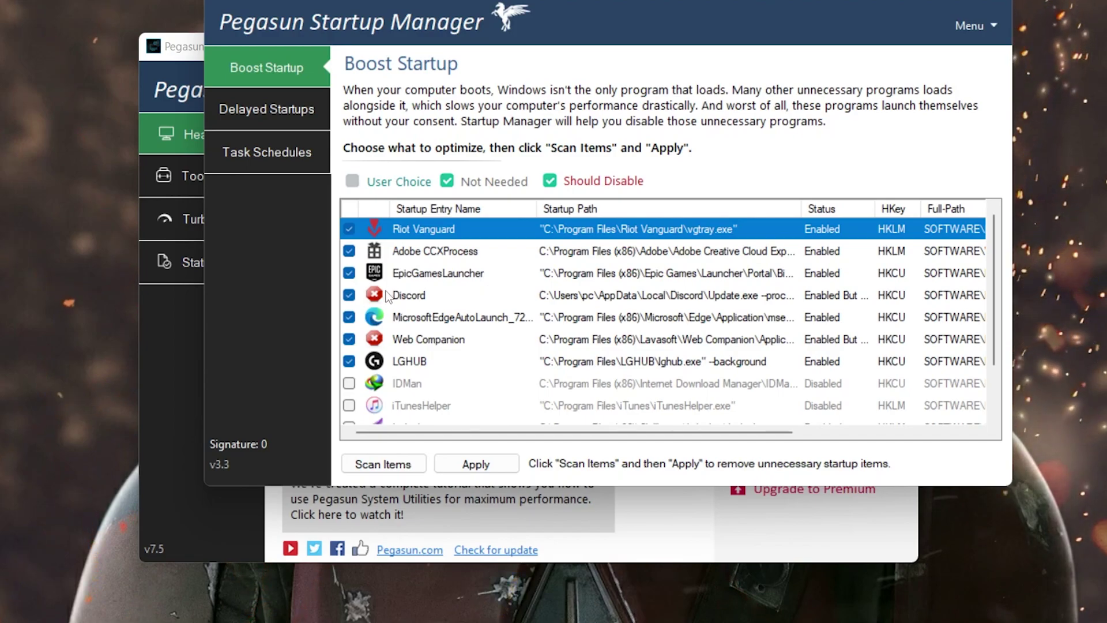
{"action": "left_click", "coordinate": [348, 295]}
{"action": "left_click", "coordinate": [383, 304]}
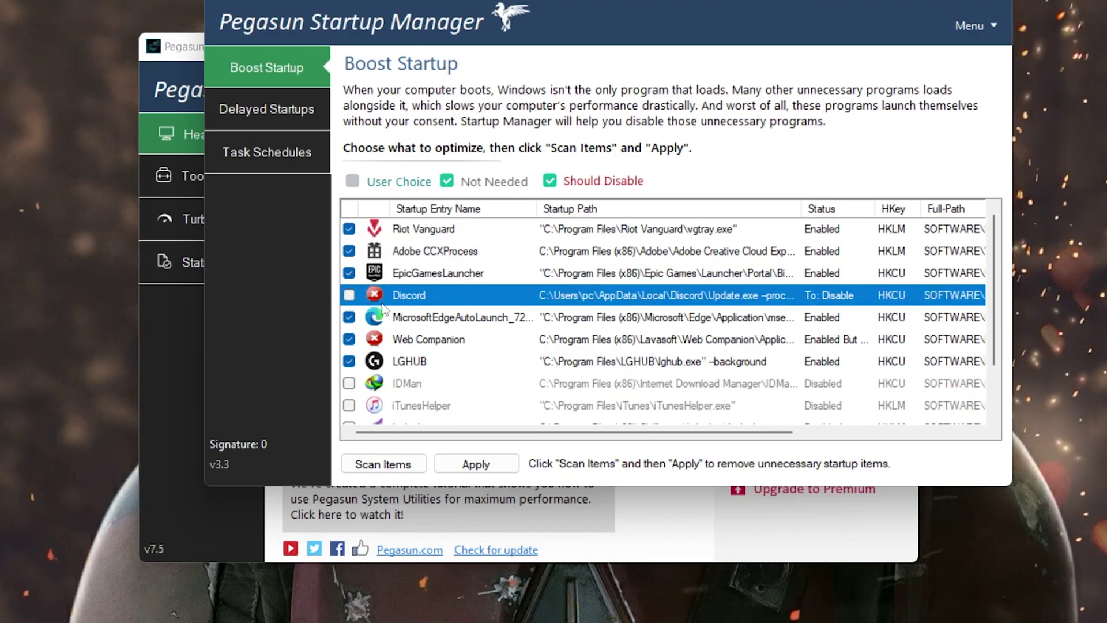
{"action": "left_click", "coordinate": [350, 318]}
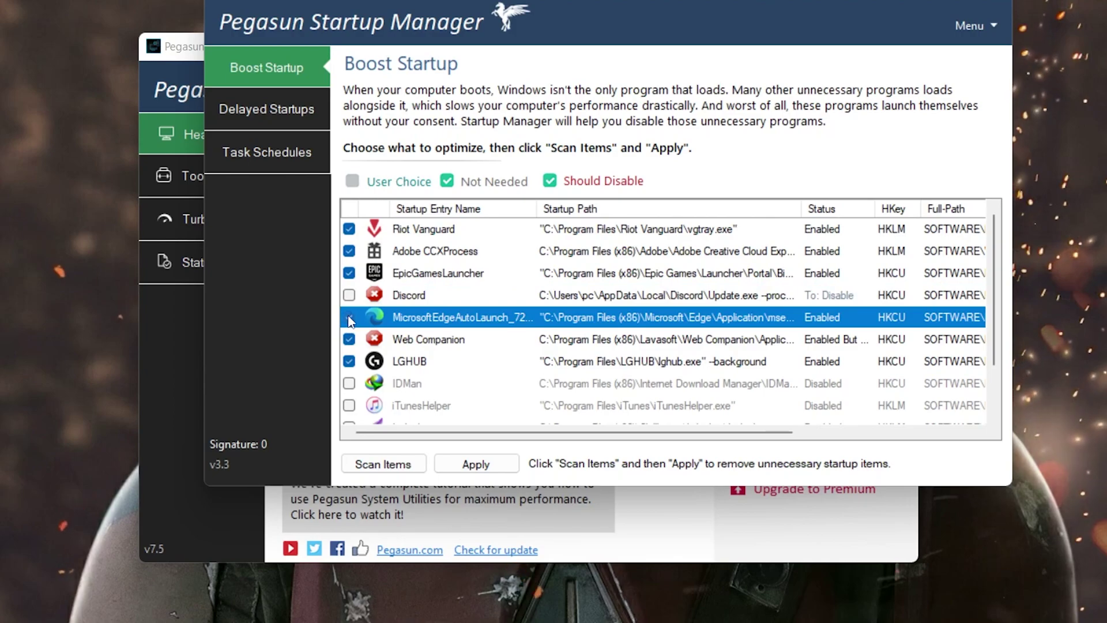
{"action": "left_click", "coordinate": [349, 318]}
{"action": "left_click", "coordinate": [349, 339]}
{"action": "left_click", "coordinate": [349, 340]}
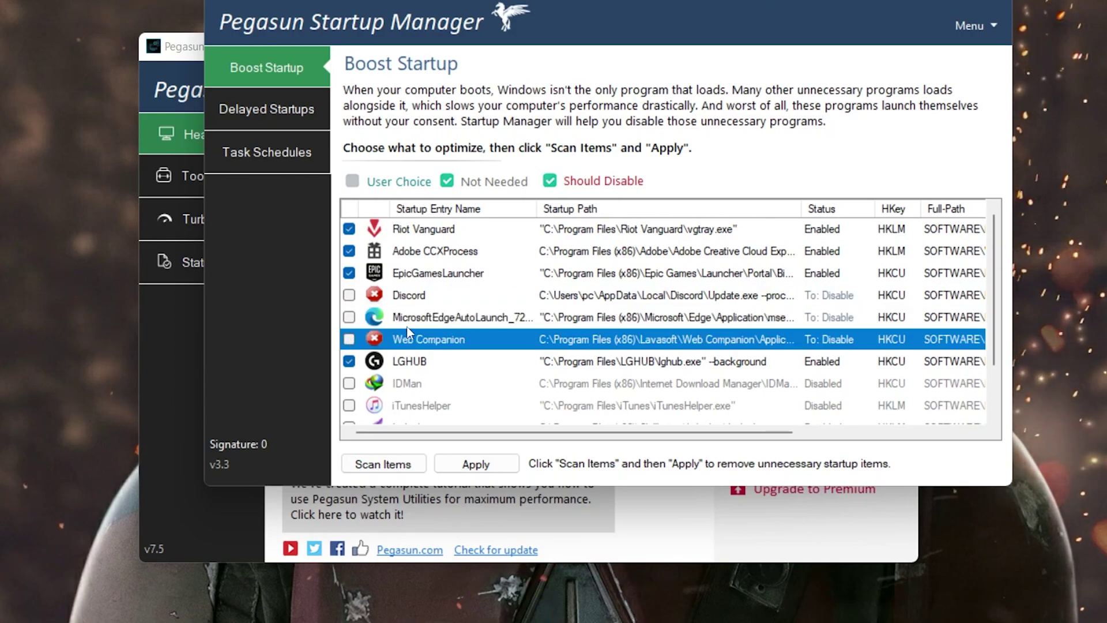
{"action": "scroll", "coordinate": [457, 323], "scroll_direction": "down", "scroll_amount": 1}
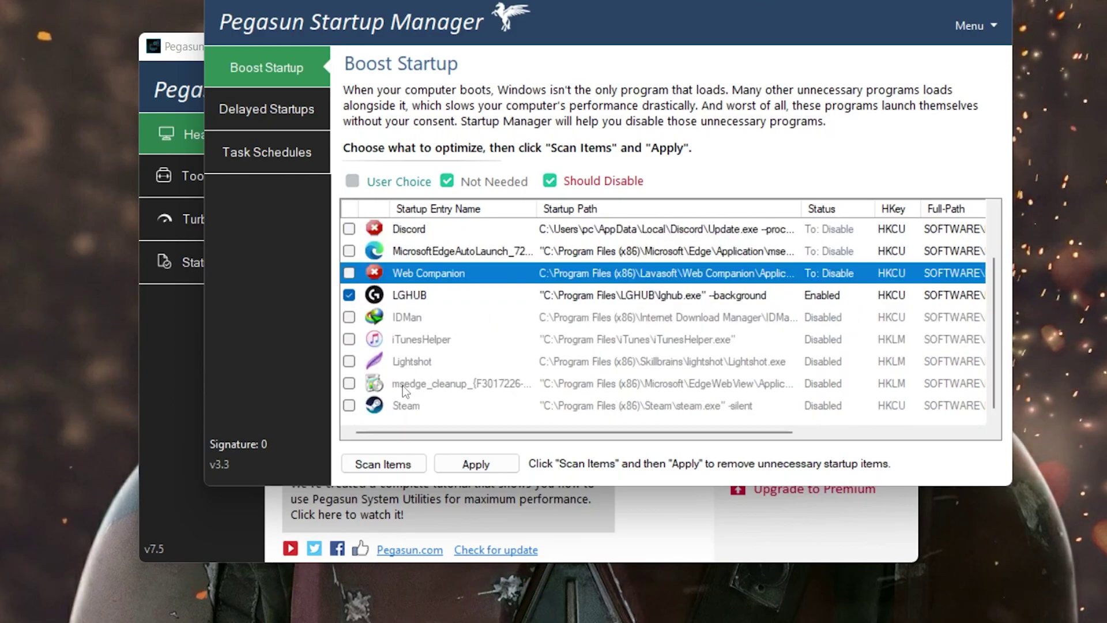
{"action": "scroll", "coordinate": [439, 316], "scroll_direction": "up", "scroll_amount": 1}
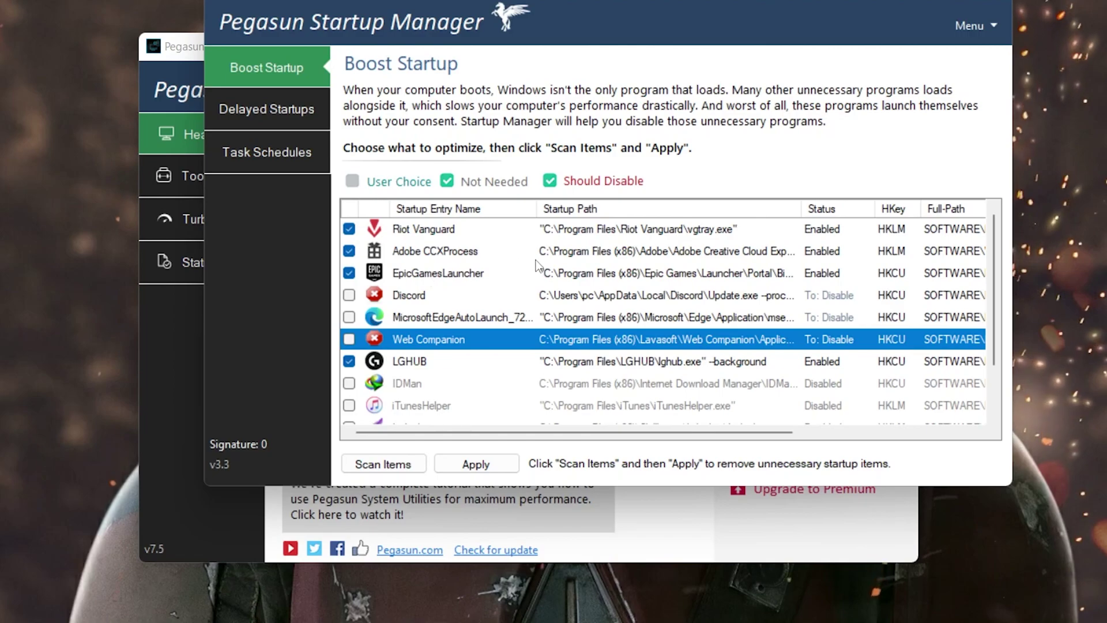
{"action": "left_click", "coordinate": [497, 465]}
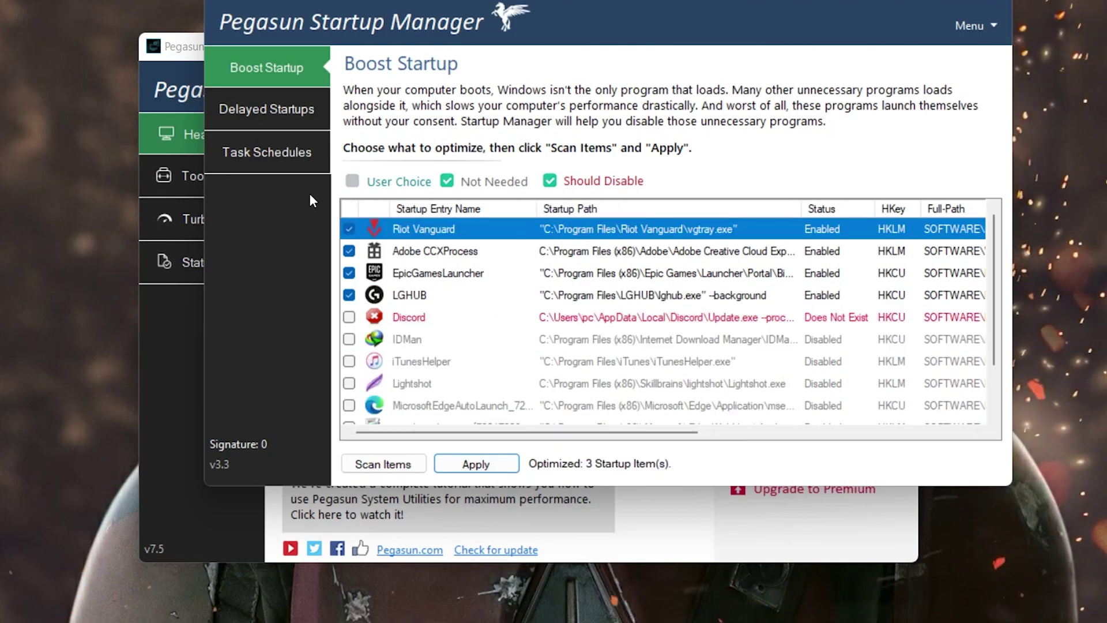
{"action": "key", "text": "alt+F4"}
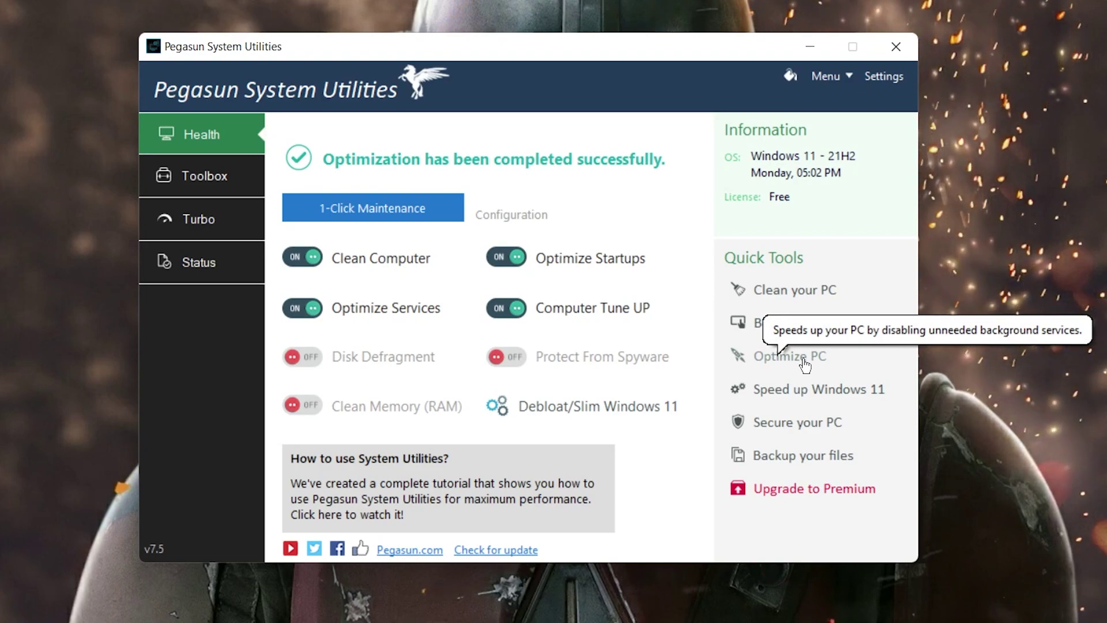
- Optimize services at Safe level: Delivery Optimization disabled, State Repository Service set to Manual
{"action": "left_click", "coordinate": [778, 357]}
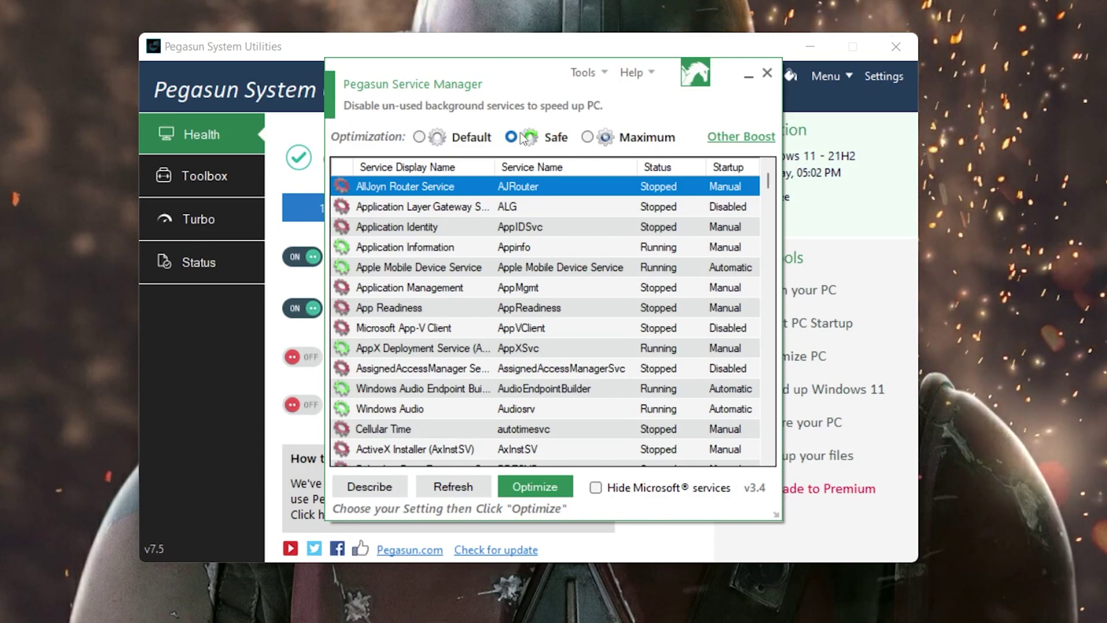
{"action": "left_click", "coordinate": [545, 487]}
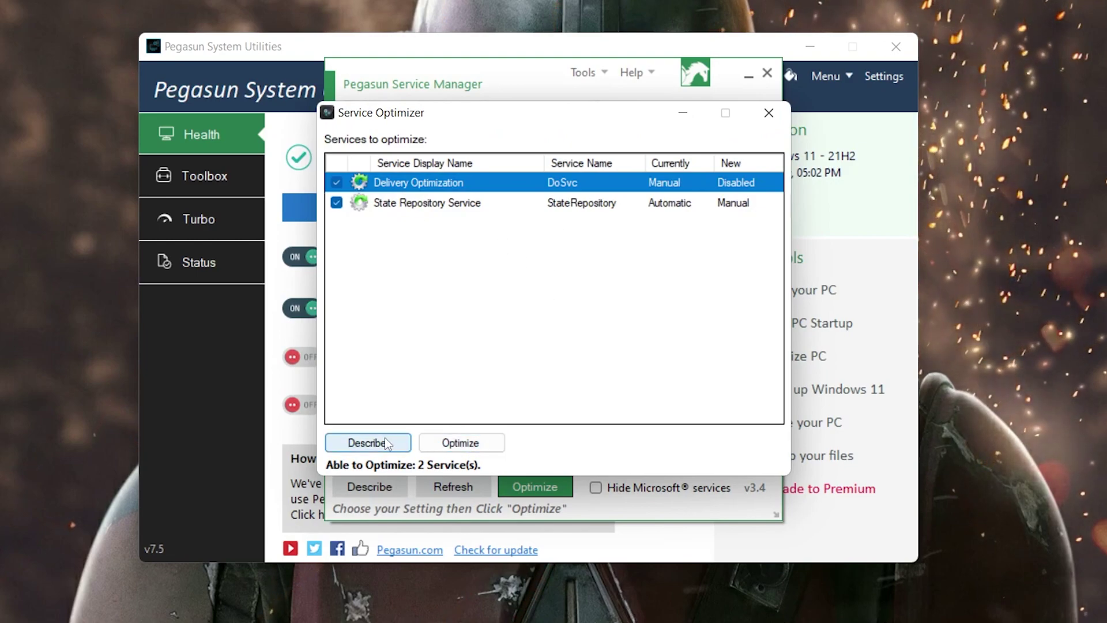
{"action": "left_click", "coordinate": [462, 442]}
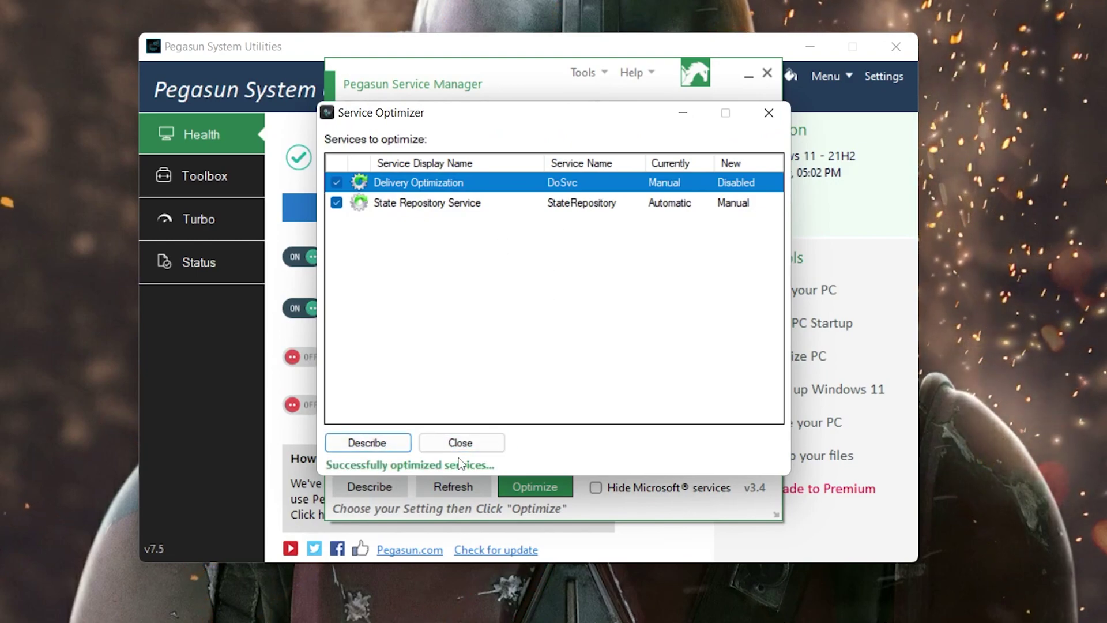